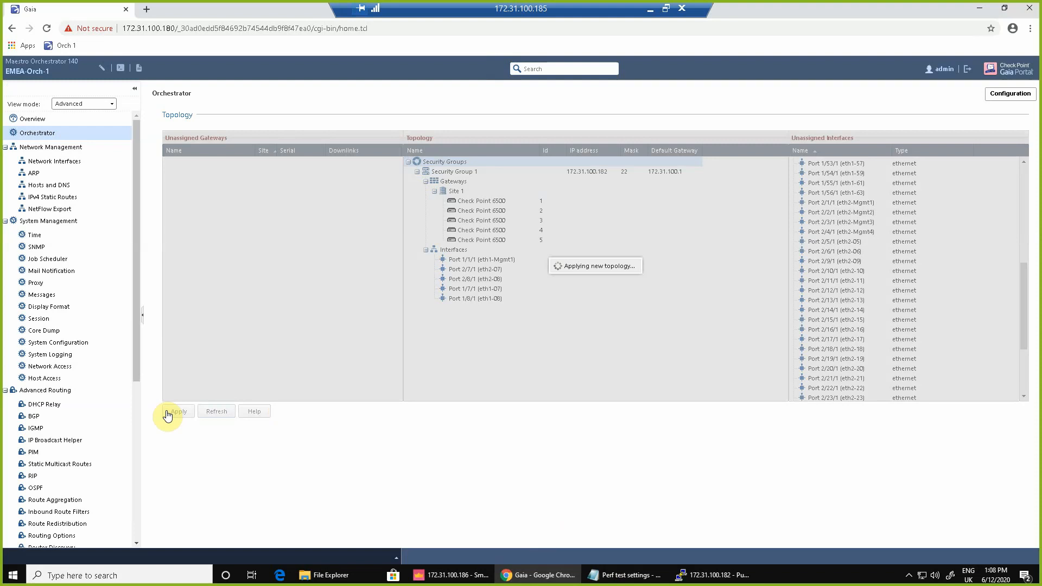
Move the Maestro status monitor to the right of the screen and mark the SGM status rows.
{"action": "left_click", "coordinate": [716, 575]}
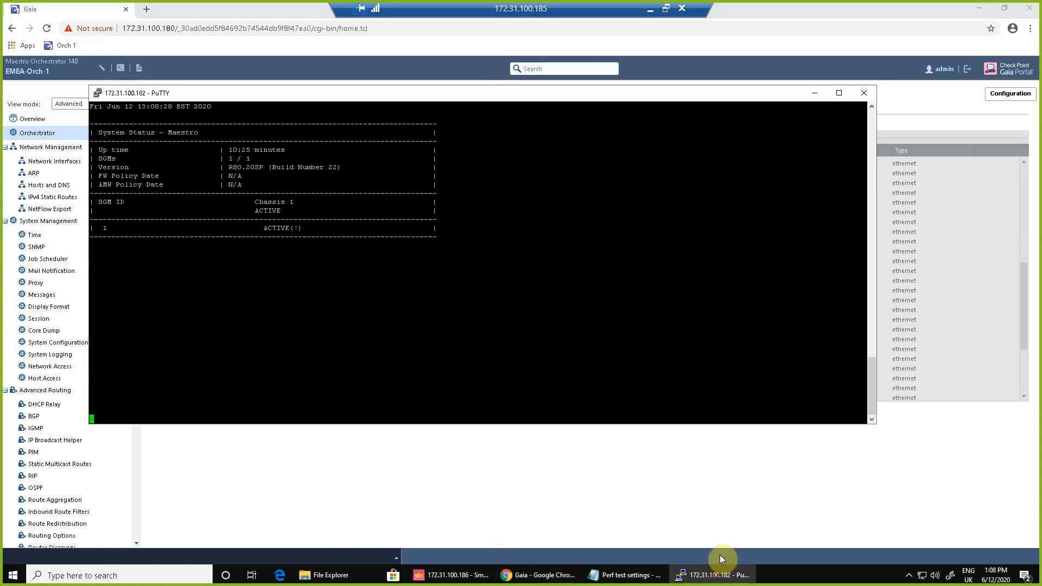
{"action": "left_click_drag", "start_coordinate": [363, 94], "coordinate": [934, 178]}
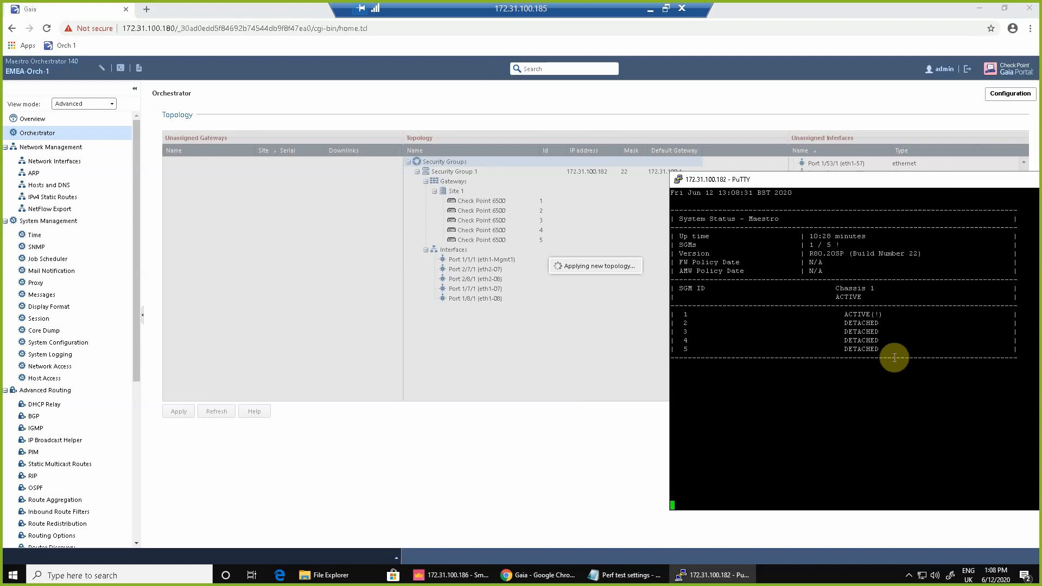
{"action": "left_click_drag", "start_coordinate": [887, 347], "coordinate": [678, 310]}
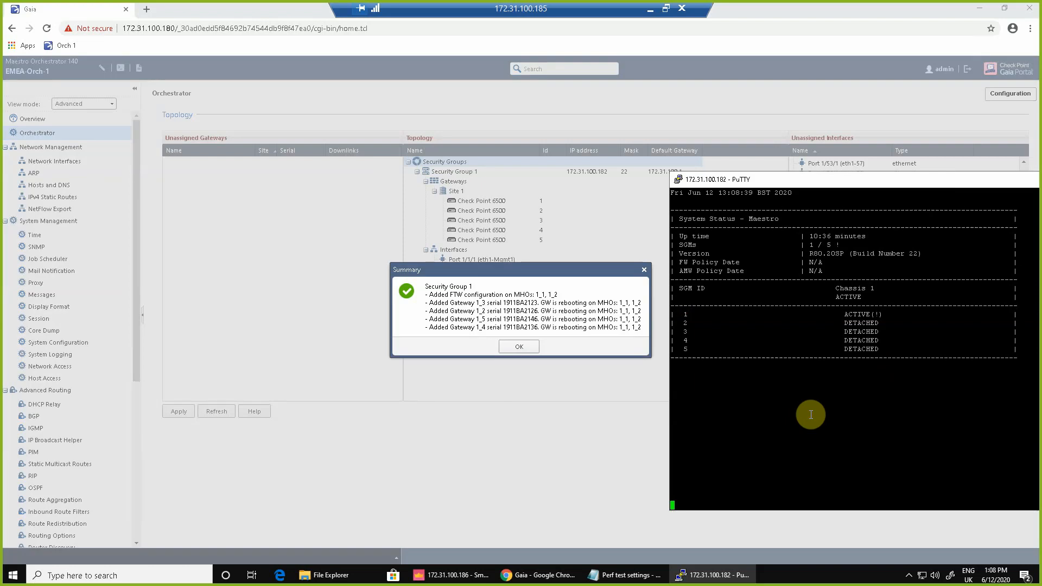
Close the topology Summary report and watch SGM 2 turn ACTIVE(!) while SGMs 1, 3, 4, 5 stay DOWN.
{"action": "left_click", "coordinate": [533, 346]}
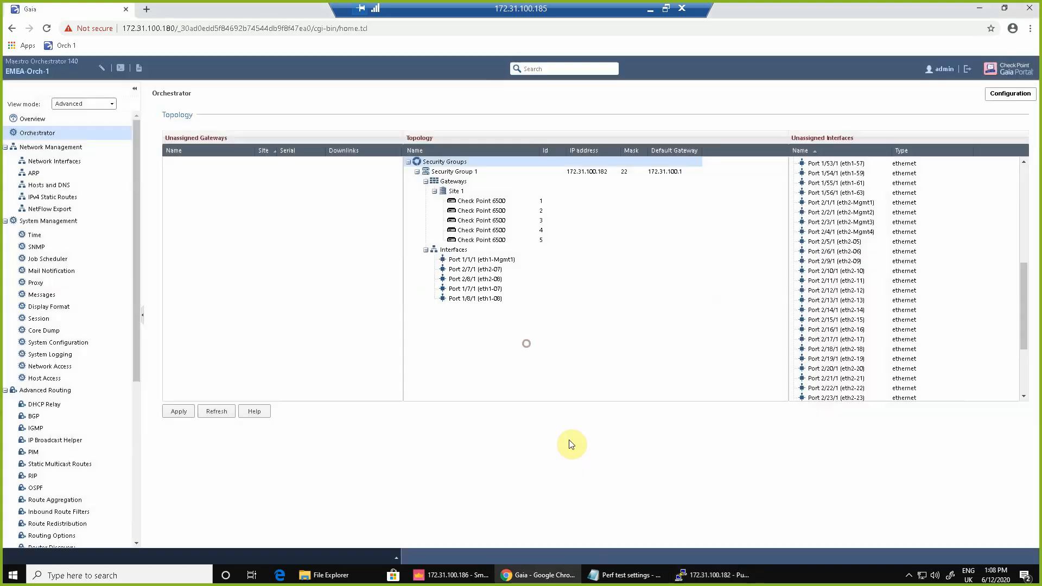
{"action": "left_click", "coordinate": [715, 575]}
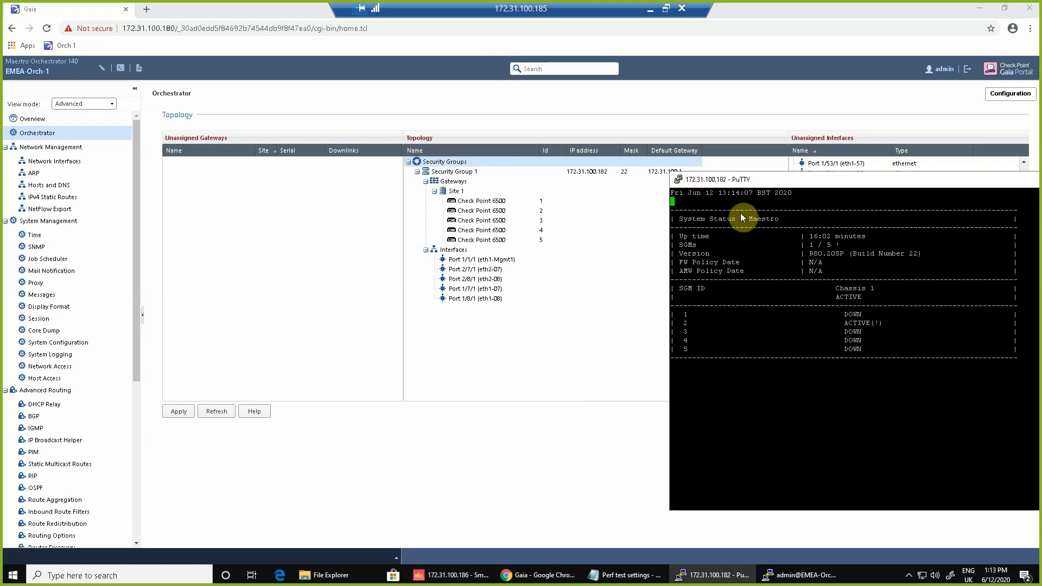
{"action": "left_click_drag", "start_coordinate": [683, 309], "coordinate": [777, 311]}
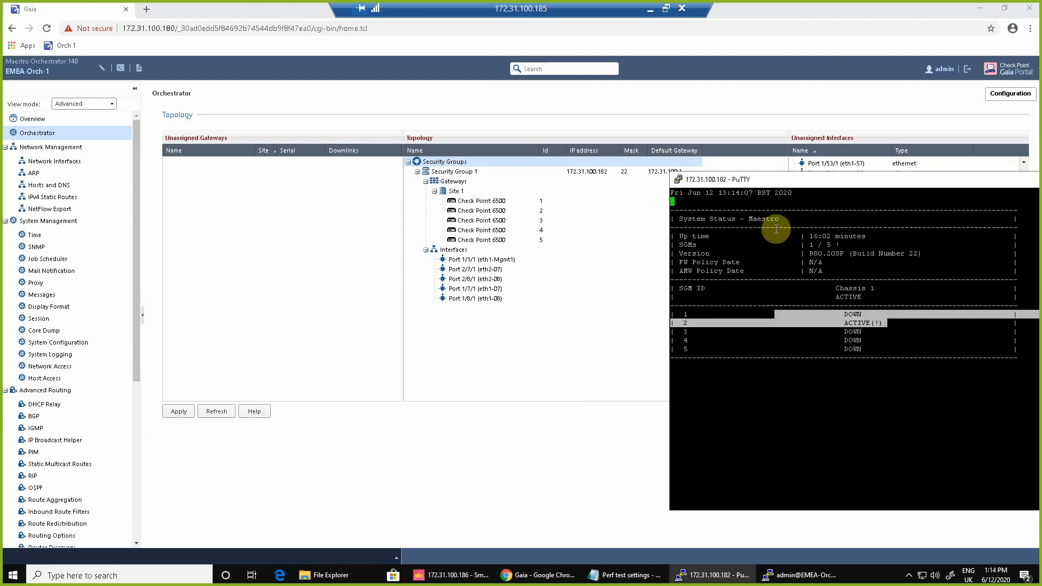
{"action": "left_click", "coordinate": [840, 237]}
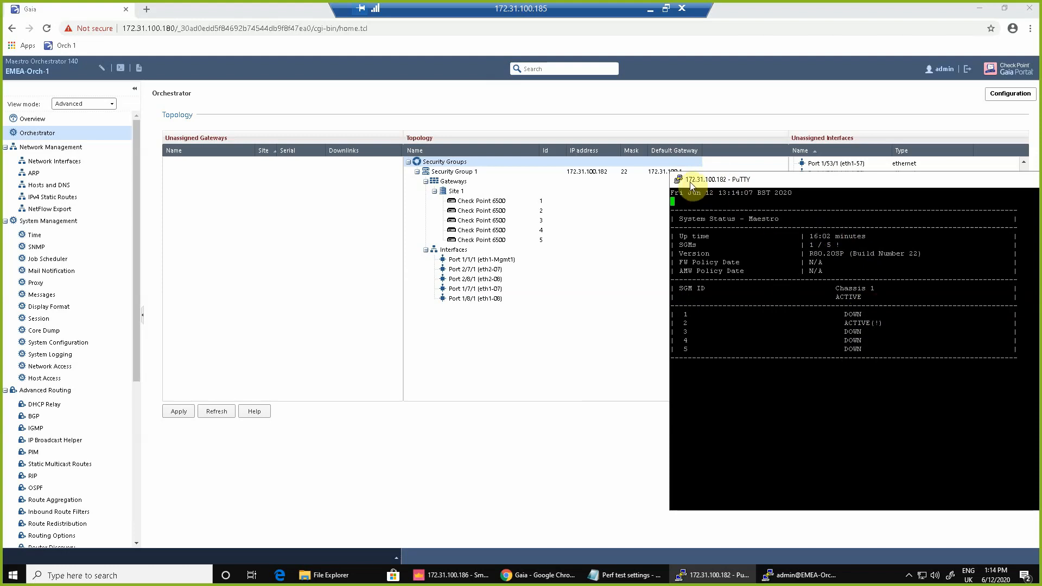
Duplicate the PuTTY session and log in as admin, then bring SmartConsole's Gateways & Servers view forward.
{"action": "right_click", "coordinate": [689, 181]}
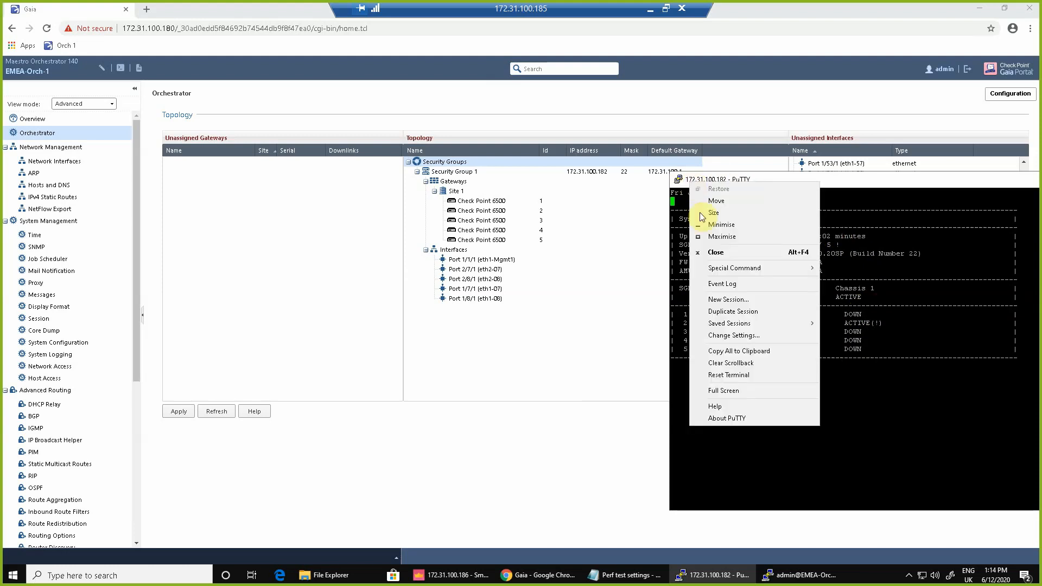
{"action": "left_click", "coordinate": [753, 312]}
{"action": "type", "text": "admin"}
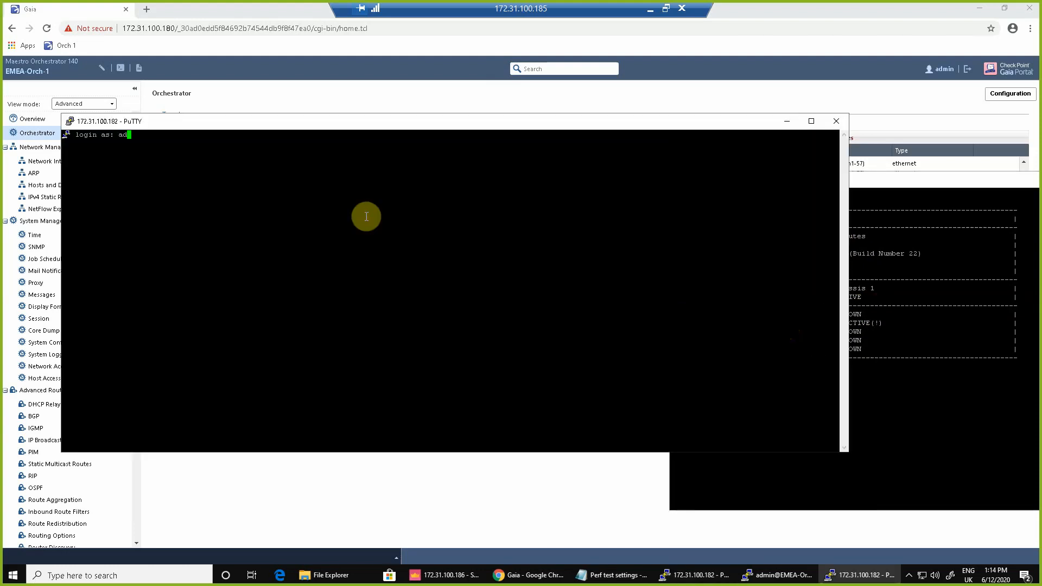
{"action": "key", "text": "Return"}
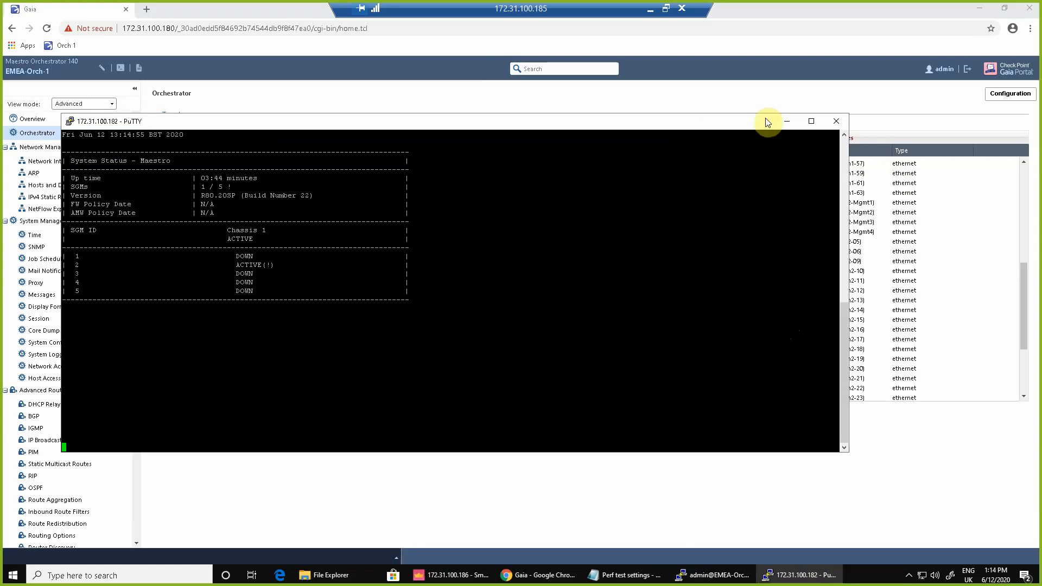
{"action": "left_click", "coordinate": [986, 13]}
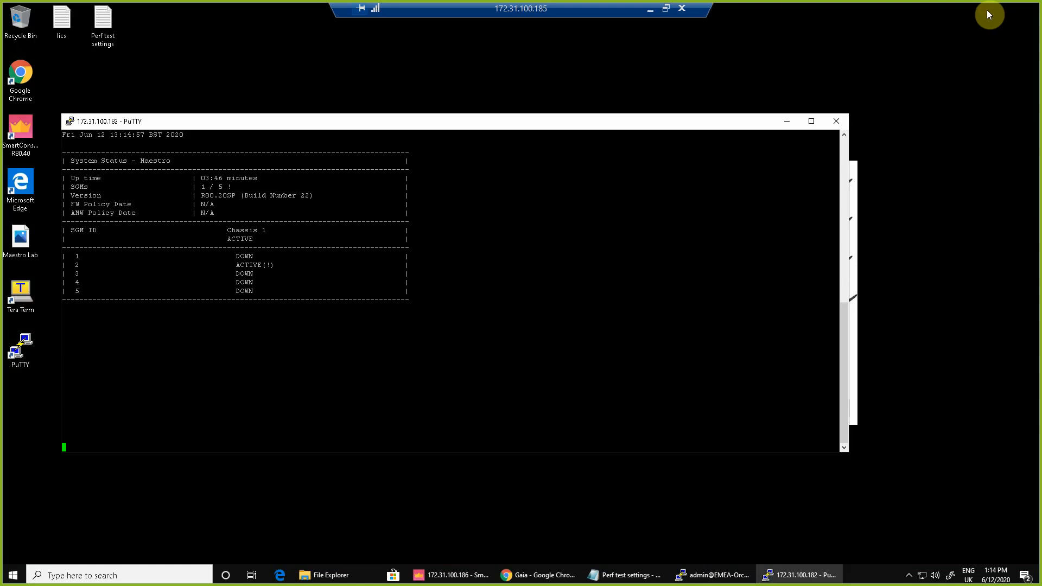
{"action": "left_click", "coordinate": [450, 577]}
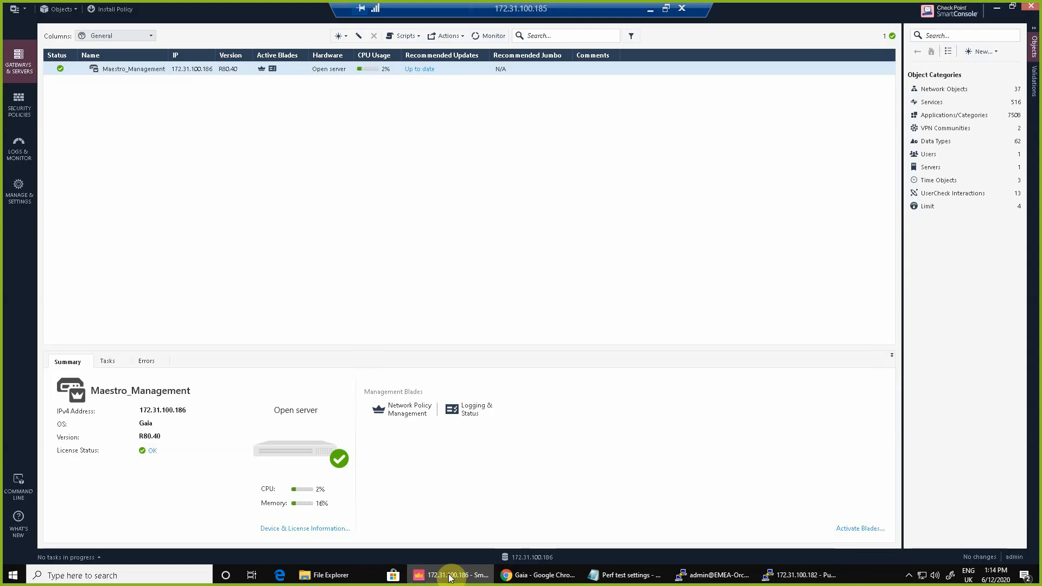
Create a new gateway named EMEA-SG1 at IPv4 172.31.100.182 and bring up its trusted communication settings.
{"action": "left_click", "coordinate": [339, 36]}
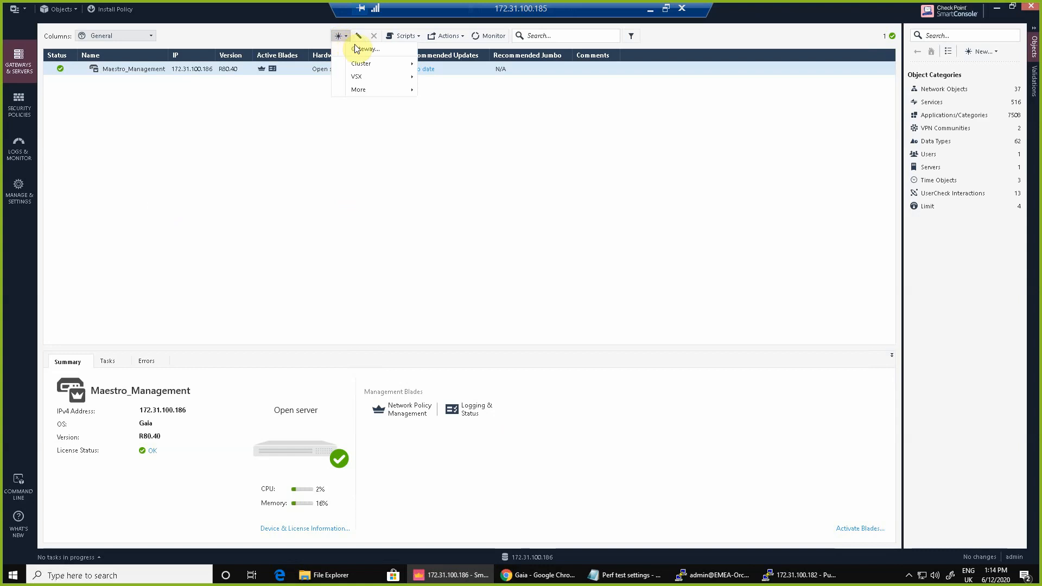
{"action": "left_click", "coordinate": [367, 51]}
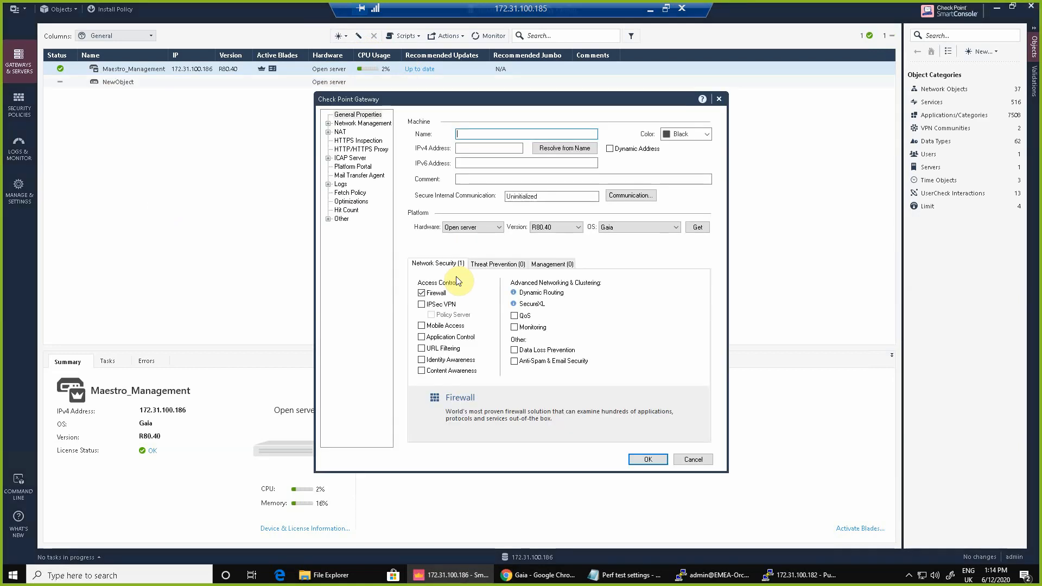
{"action": "type", "text": "EMEA-SG1"}
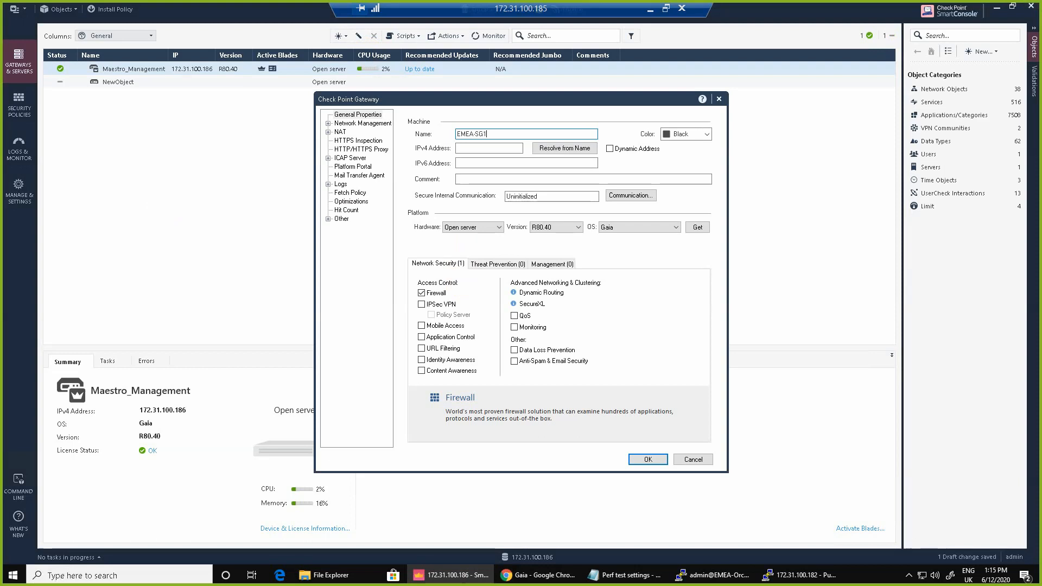
{"action": "key", "text": "Tab"}
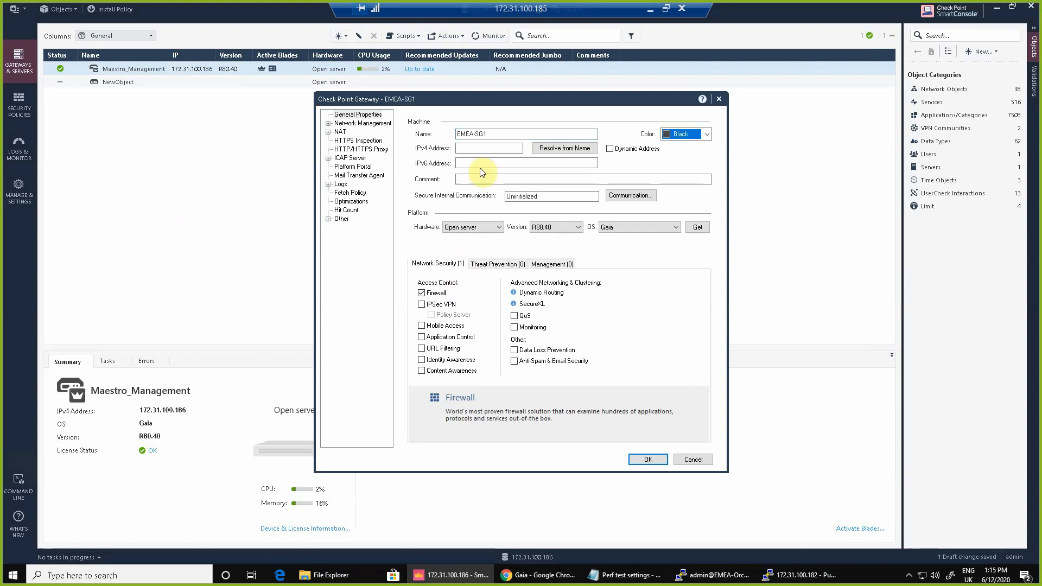
{"action": "left_click", "coordinate": [466, 147]}
{"action": "type", "text": "1"}
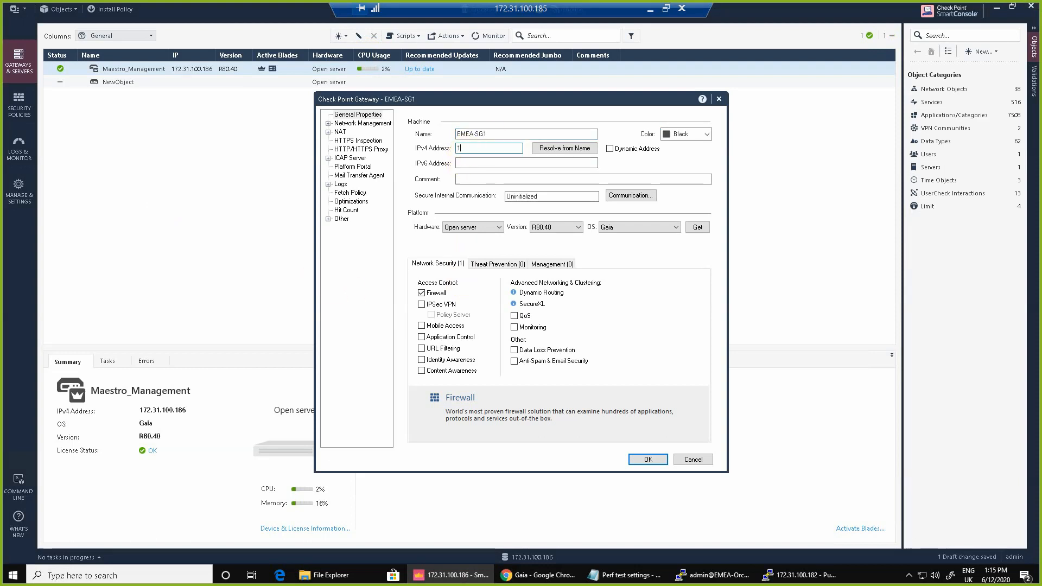
{"action": "type", "text": "72.31.100.182"}
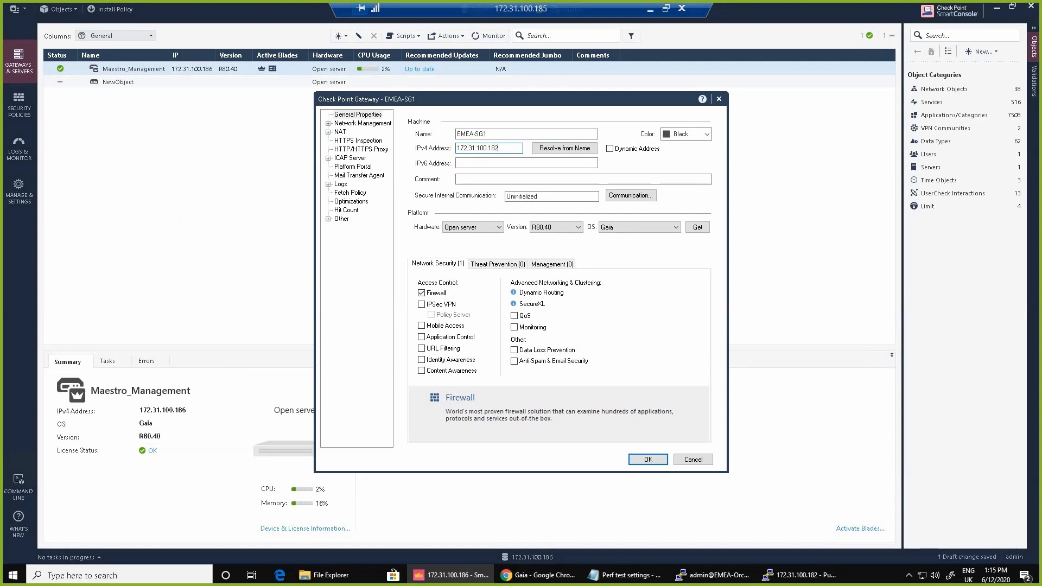
{"action": "left_click", "coordinate": [641, 196]}
Establish trusted communication with EMEA-SG1 using the one-time password.
{"action": "left_click", "coordinate": [481, 224]}
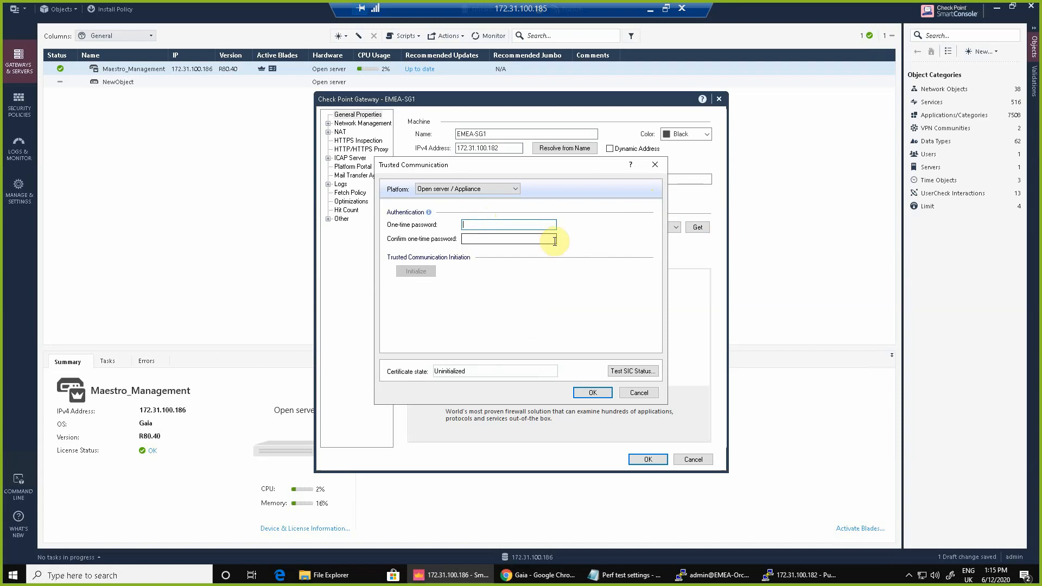
{"action": "type", "text": "12"}
{"action": "key", "text": "Tab"}
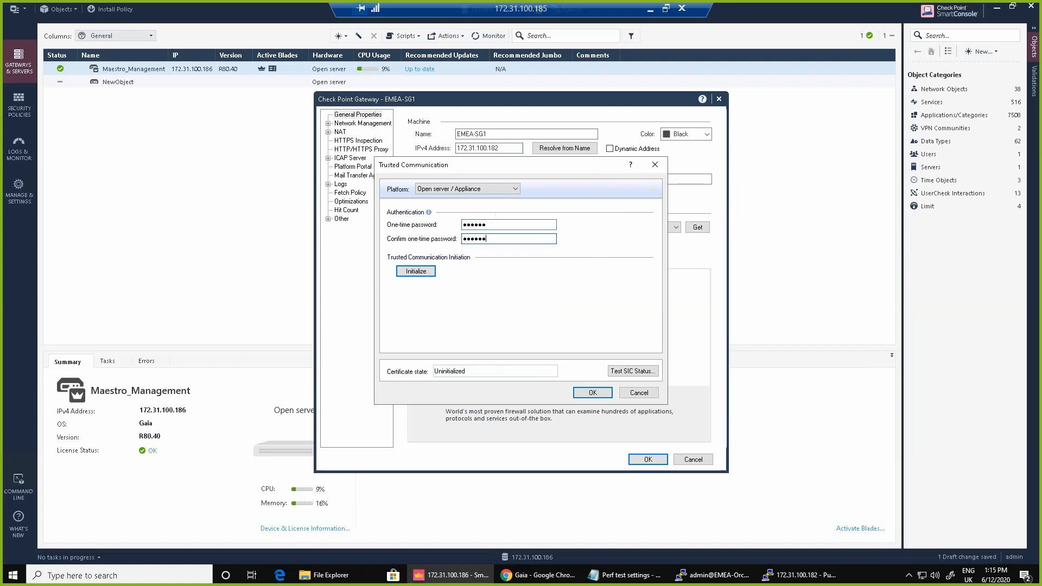
{"action": "left_click", "coordinate": [423, 270]}
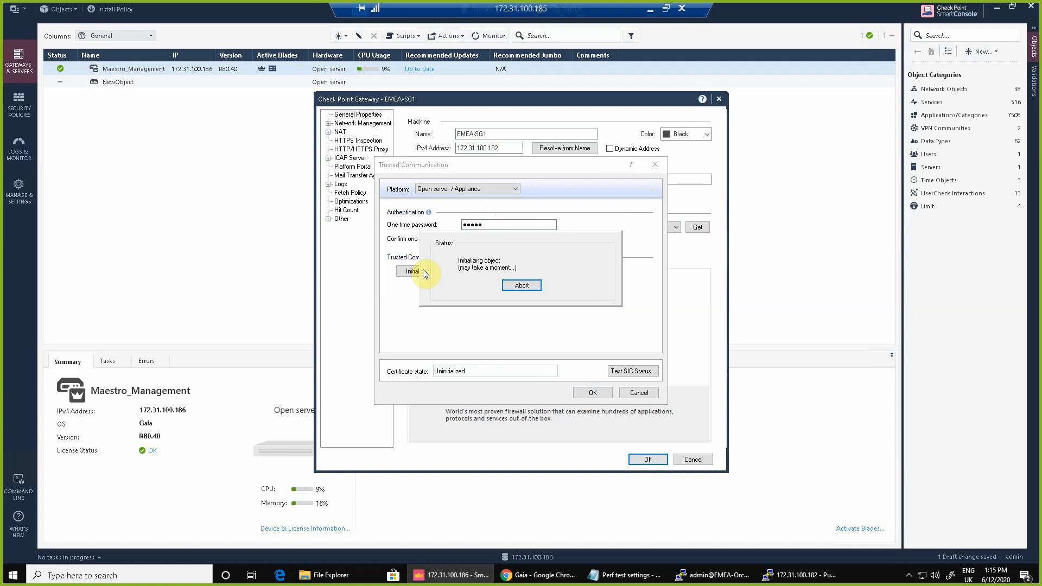
{"action": "left_click", "coordinate": [593, 392]}
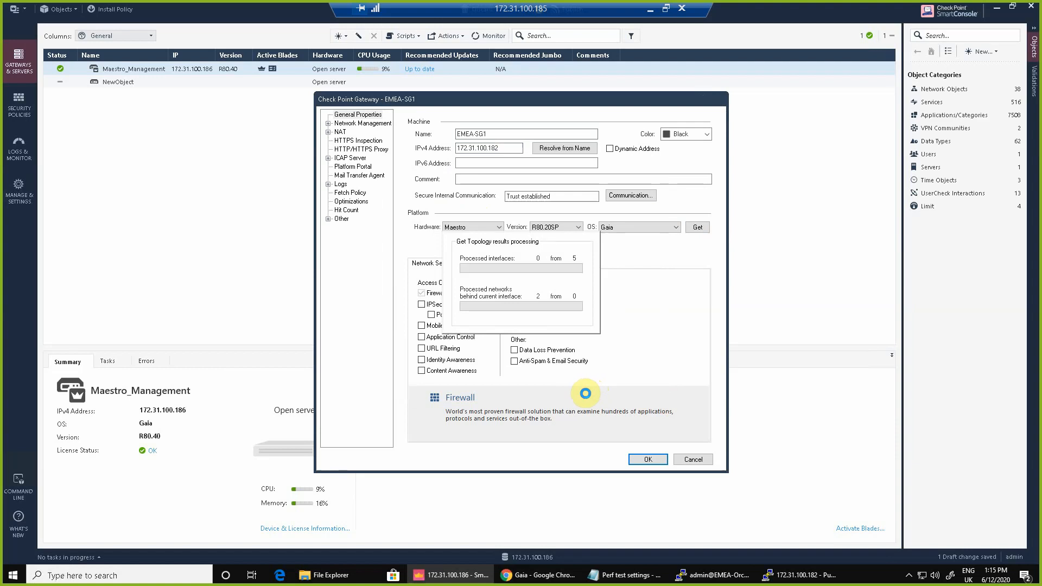
Dismiss the topology results, save the EMEA-SG1 gateway, and begin policy installation.
{"action": "left_click", "coordinate": [569, 377]}
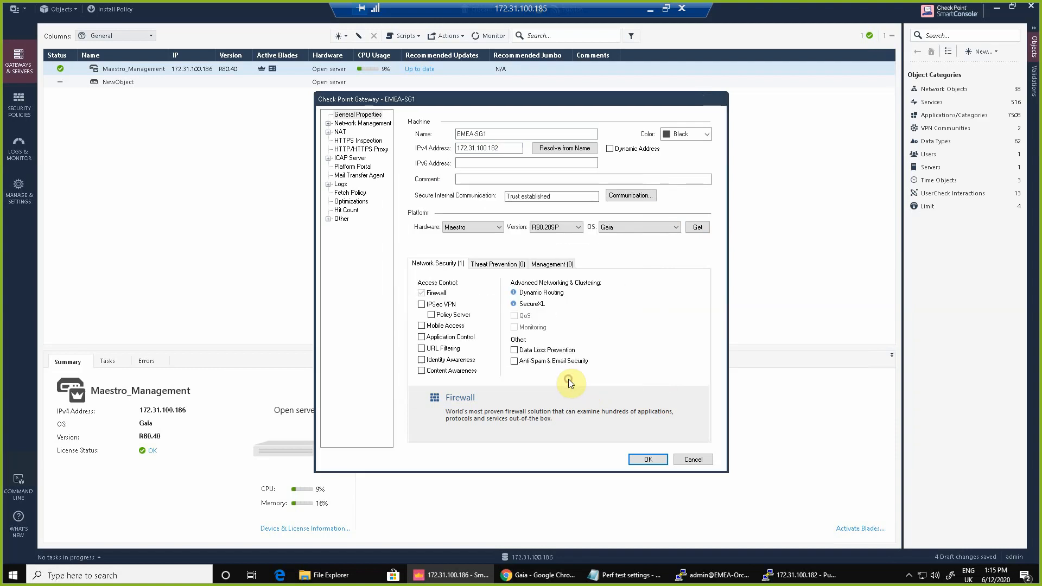
{"action": "left_click", "coordinate": [650, 460]}
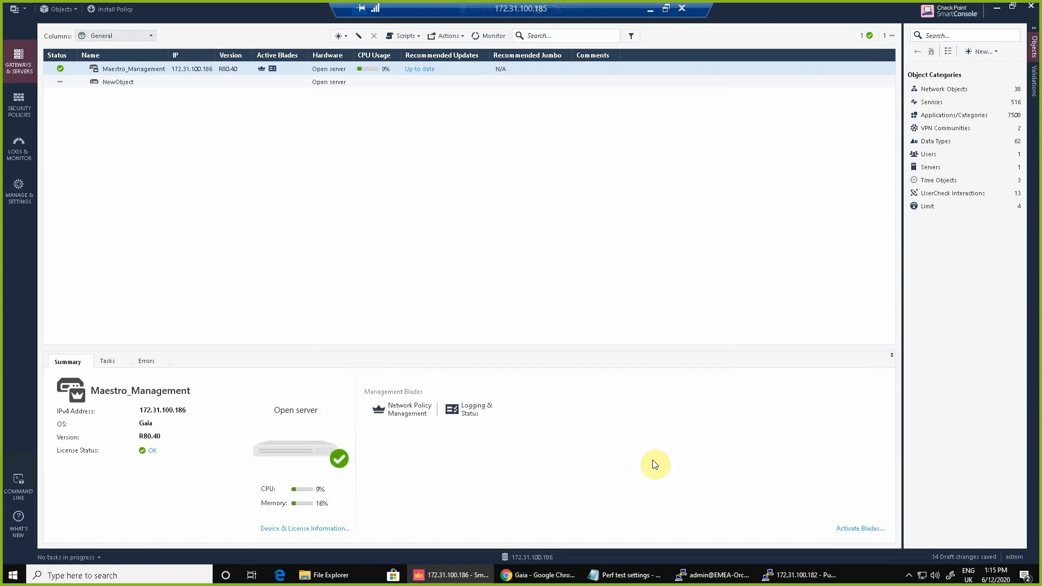
{"action": "left_click", "coordinate": [118, 12]}
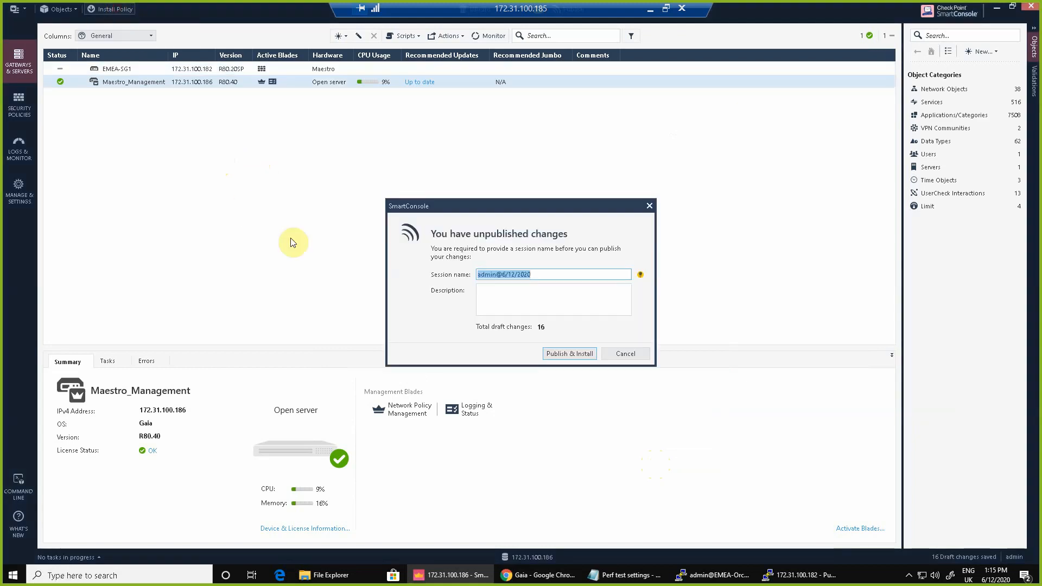
Publish the 16 draft changes and install the Standard policy on EMEA-SG1.
{"action": "left_click", "coordinate": [558, 353]}
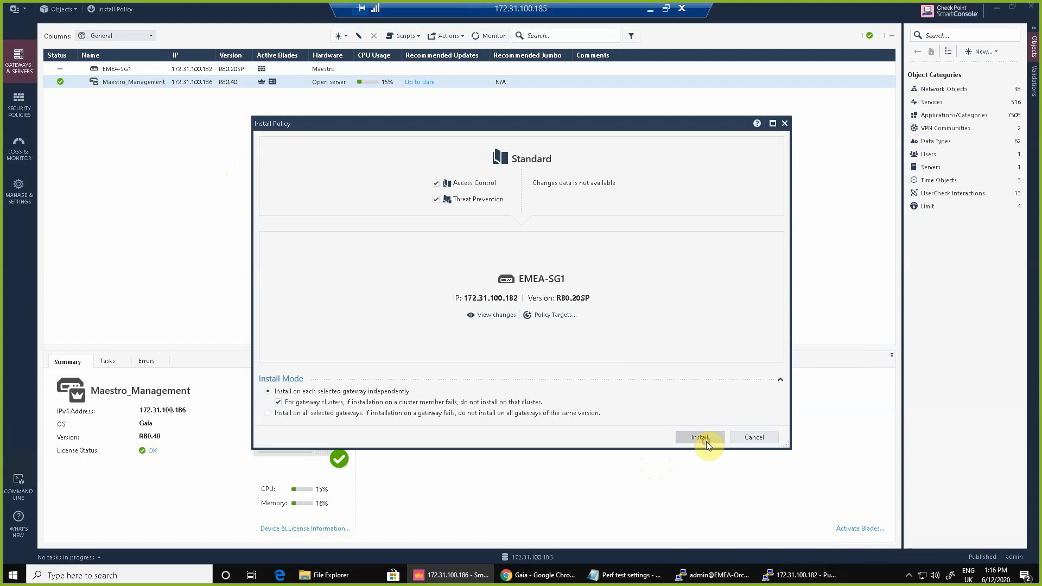
{"action": "left_click", "coordinate": [701, 437]}
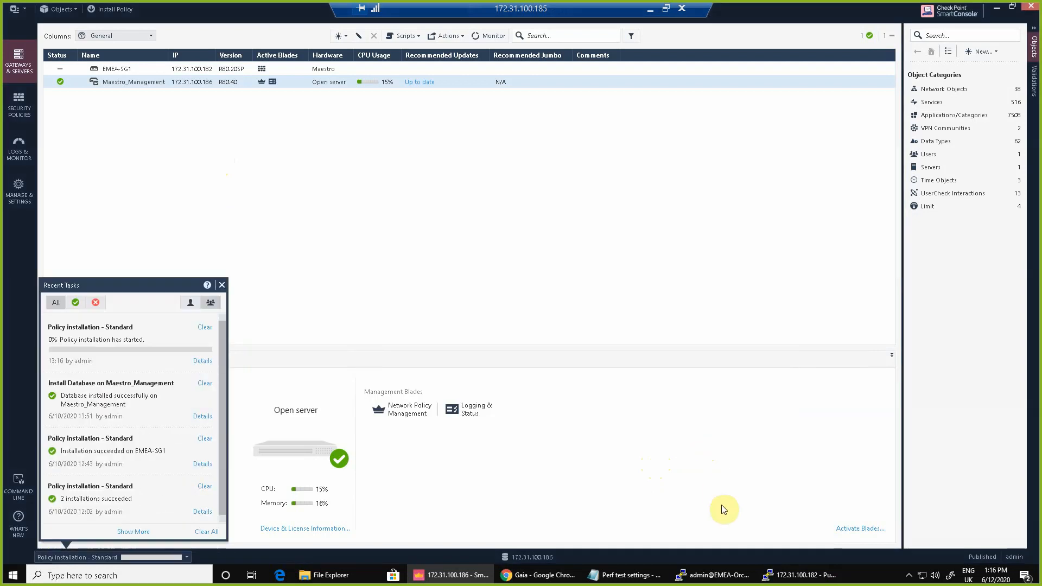
{"action": "left_click", "coordinate": [784, 576]}
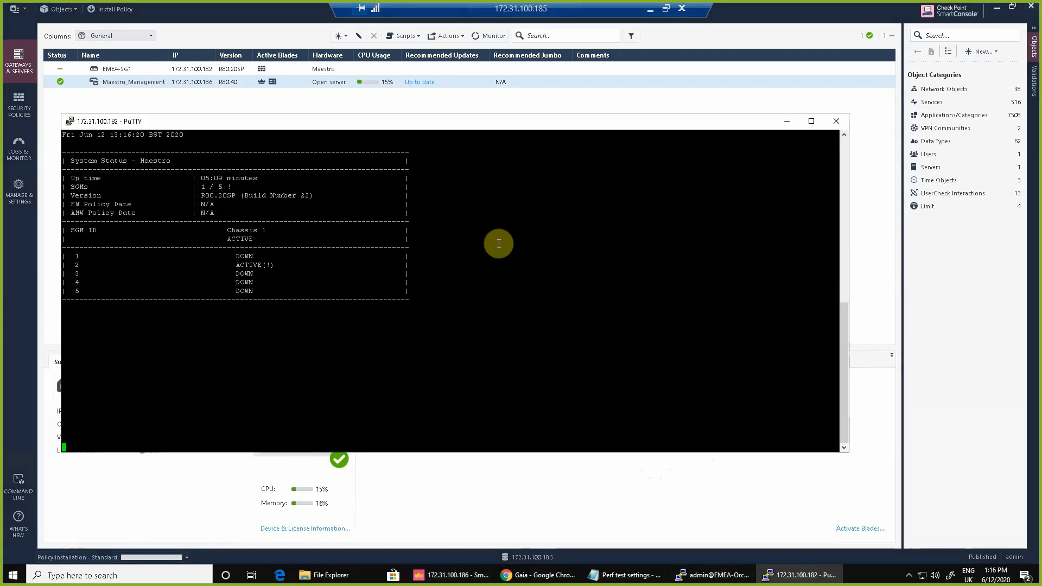
Check the policy install result in Recent Tasks and confirm SGMs 1 and 2 ACTIVE with policy 12Jun20 13:16.
{"action": "left_click_drag", "start_coordinate": [276, 119], "coordinate": [763, 212]}
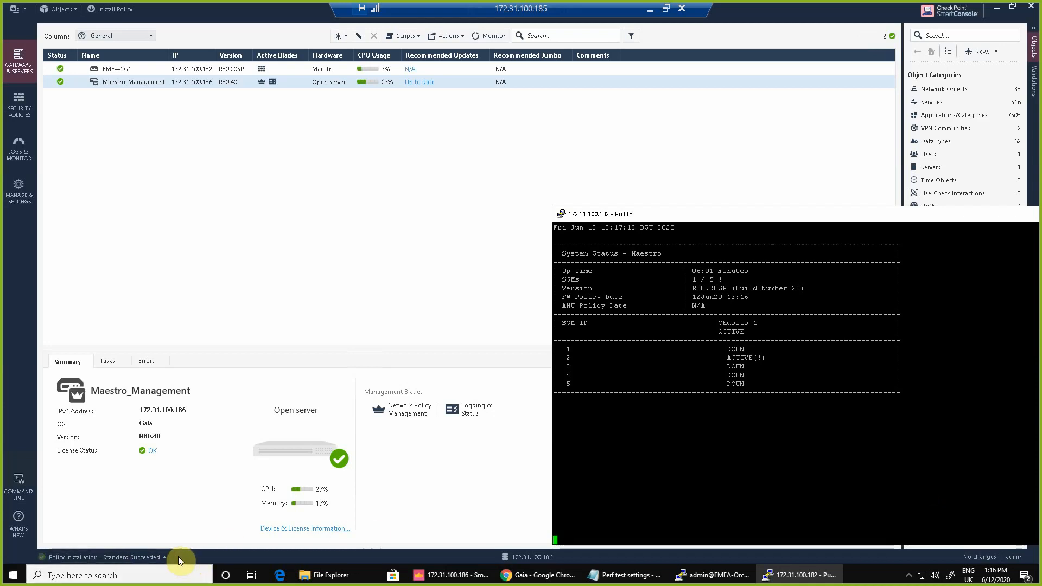
{"action": "left_click", "coordinate": [163, 557]}
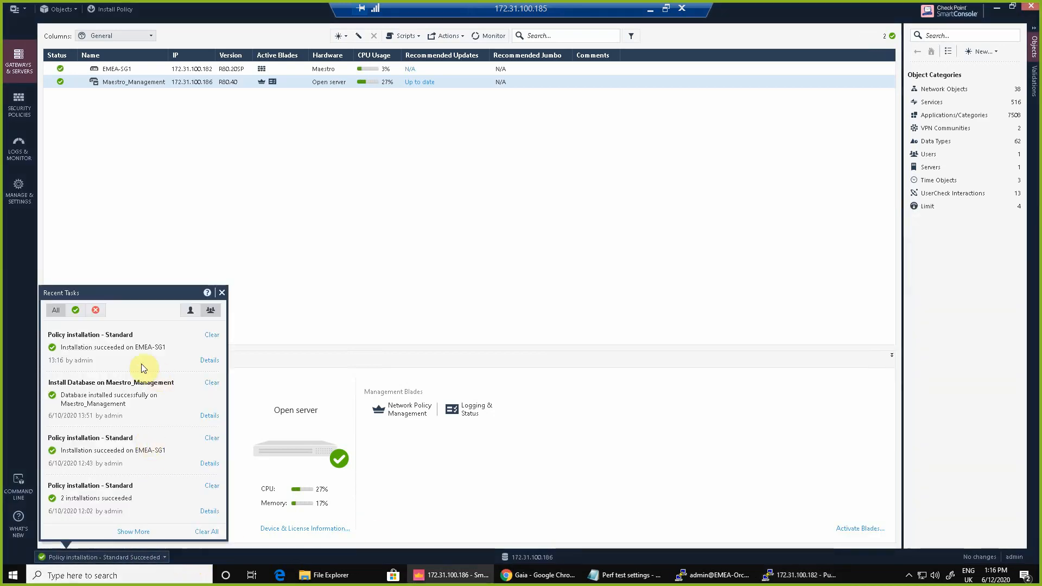
{"action": "key", "text": "alt+Tab"}
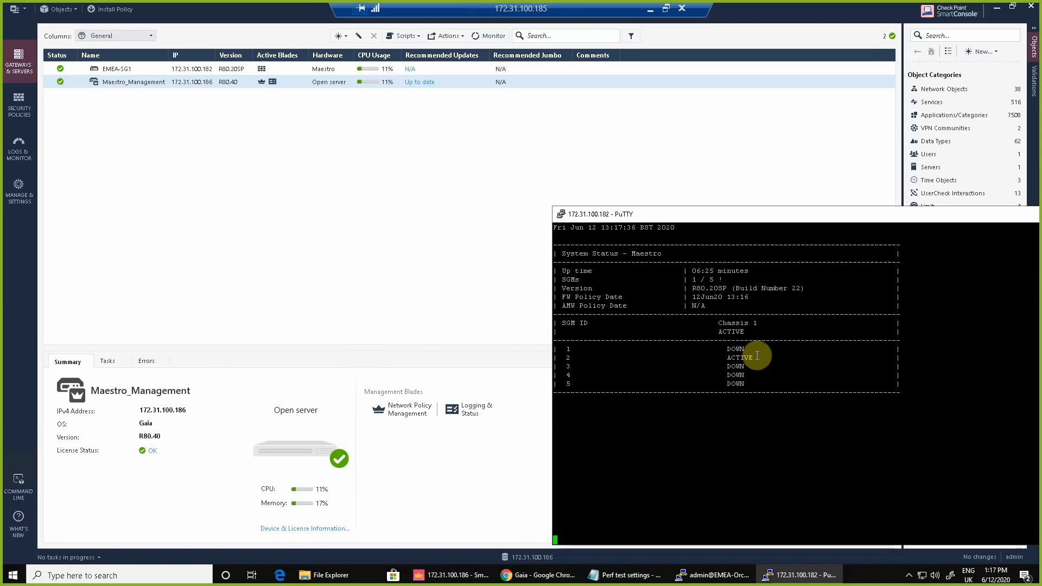
{"action": "left_click_drag", "start_coordinate": [758, 358], "coordinate": [727, 356]}
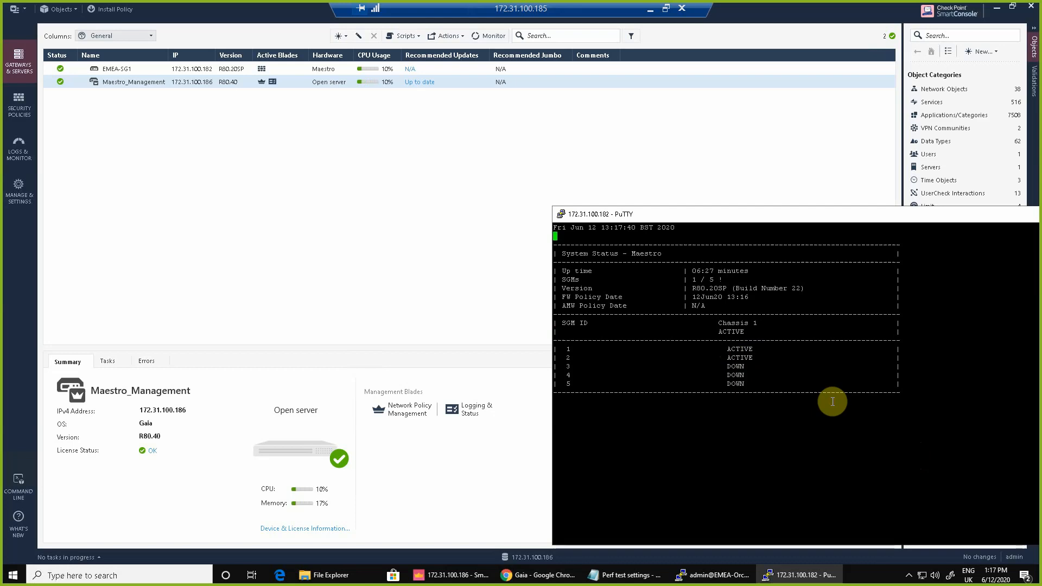
{"action": "right_click", "coordinate": [572, 213]}
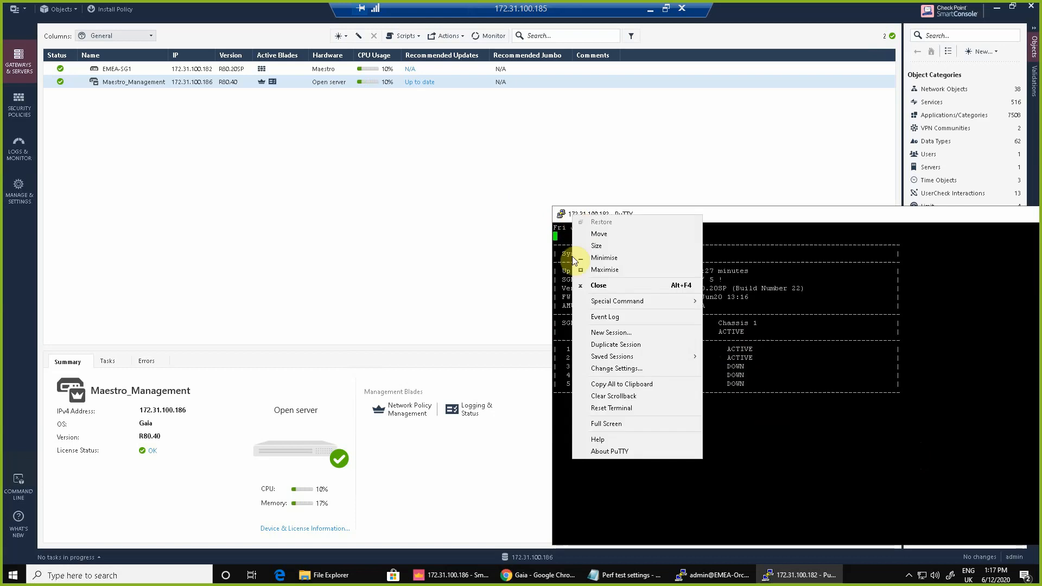
Open a duplicate PuTTY session to 172.31.100.182 and close the old monitor window.
{"action": "left_click", "coordinate": [618, 346]}
{"action": "left_click", "coordinate": [922, 342]}
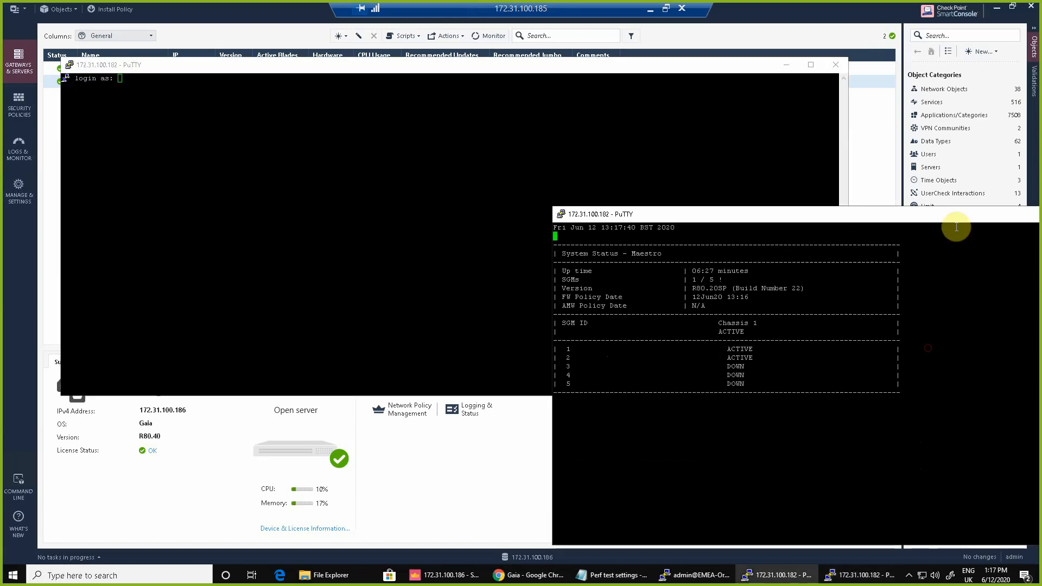
{"action": "left_click_drag", "start_coordinate": [952, 213], "coordinate": [604, 168]}
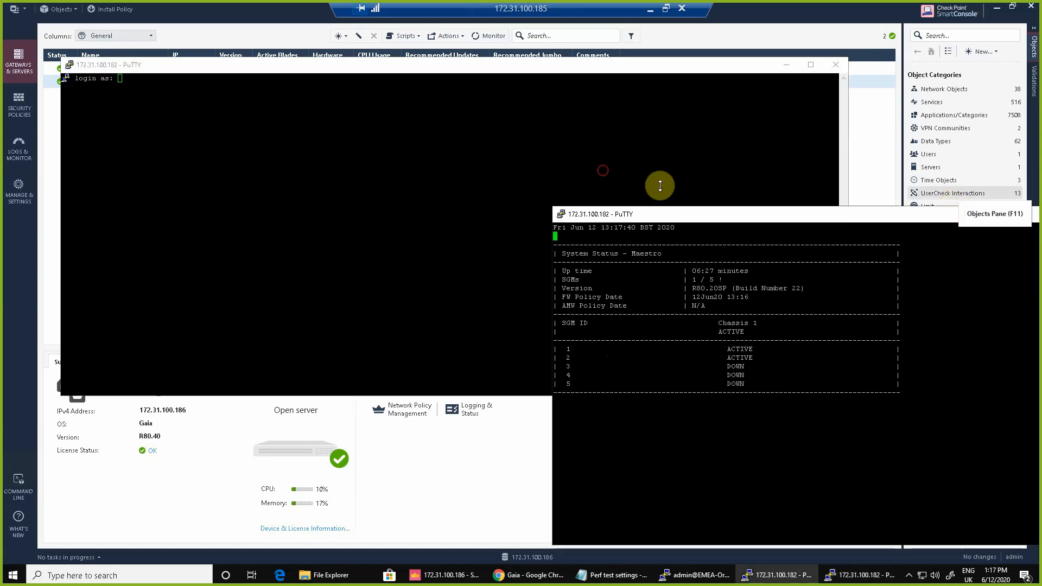
{"action": "left_click", "coordinate": [740, 216]}
{"action": "left_click", "coordinate": [980, 169]}
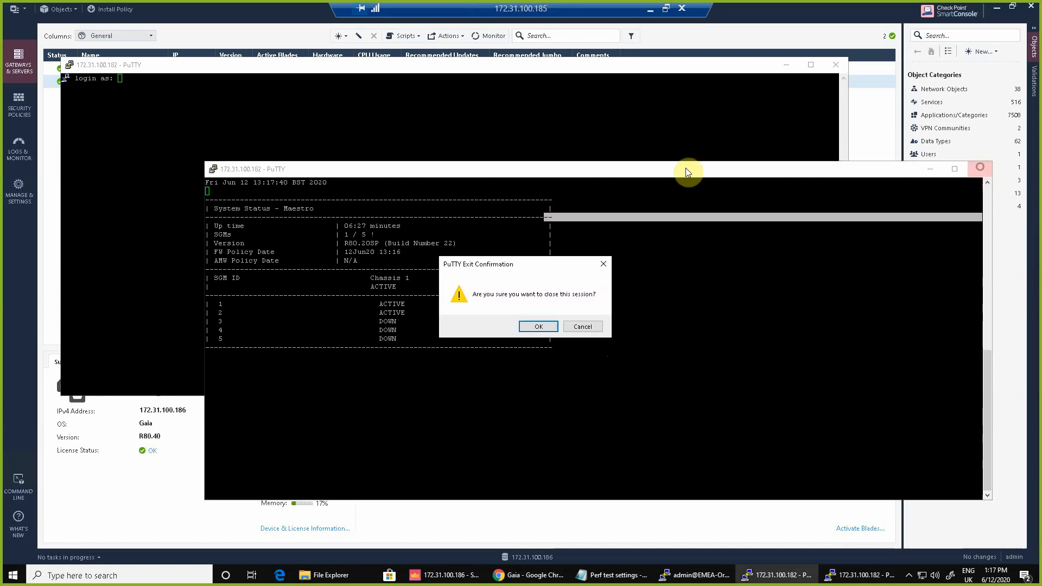
{"action": "left_click", "coordinate": [540, 327]}
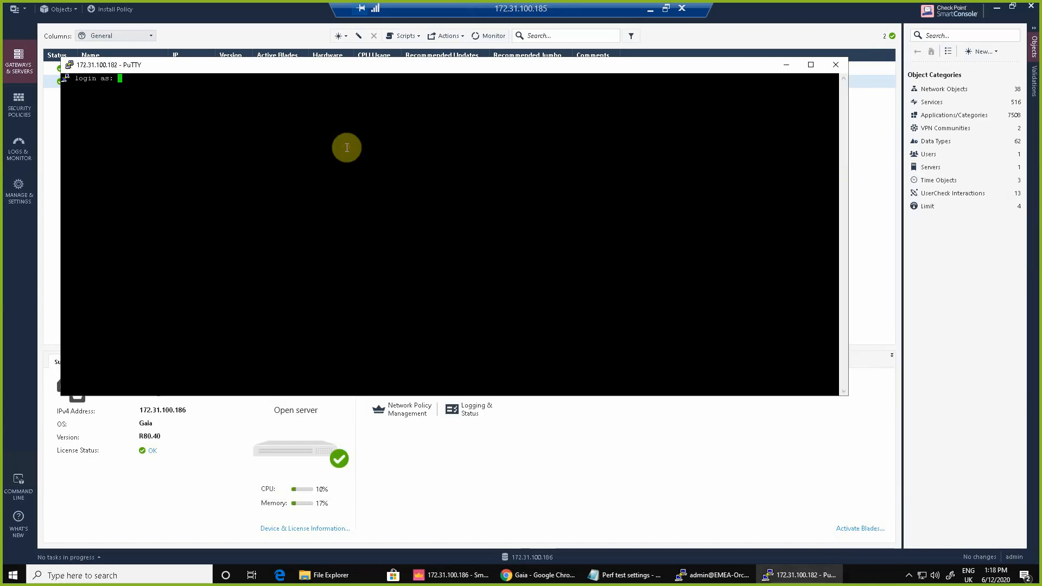
Log in as admin and run asg monitor, confirming all five SGMs ACTIVE (5 / 5).
{"action": "type", "text": "admin"}
{"action": "key", "text": "Return"}
{"action": "key", "text": "Return"}
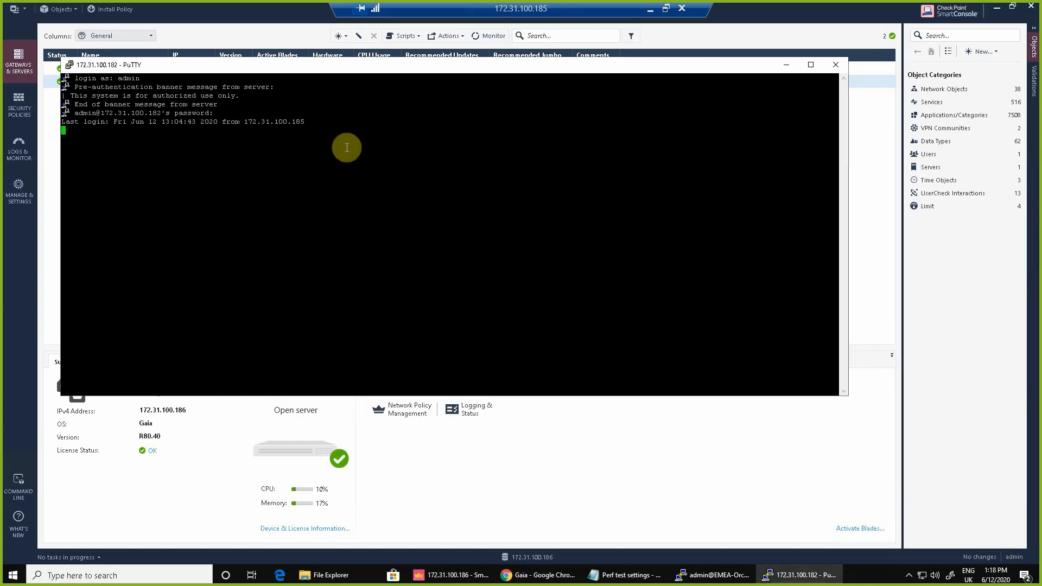
{"action": "type", "text": "asg monitor"}
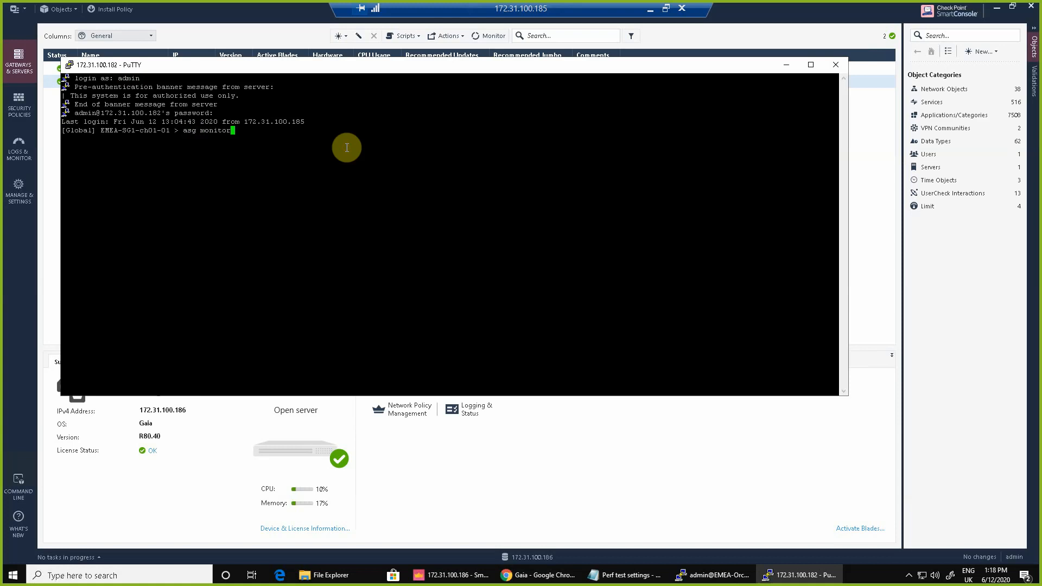
{"action": "key", "text": "Return"}
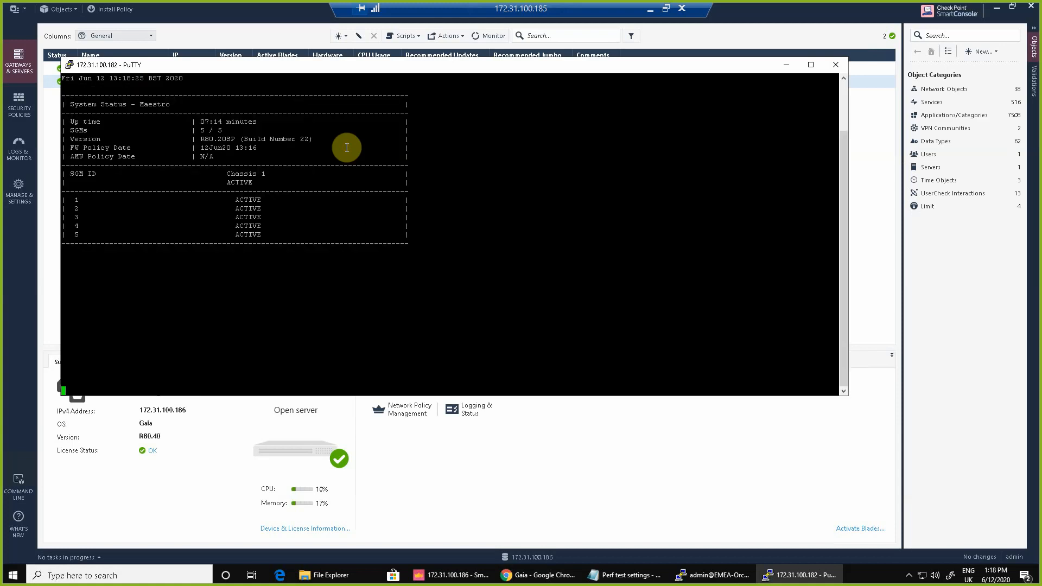
{"action": "left_click_drag", "start_coordinate": [274, 234], "coordinate": [72, 195]}
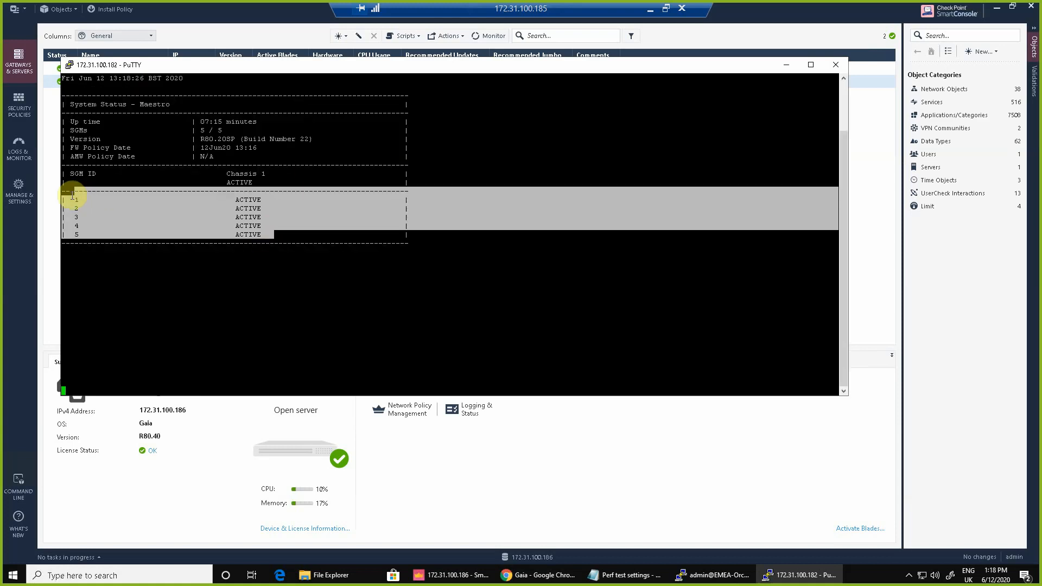
{"action": "left_click", "coordinate": [504, 268]}
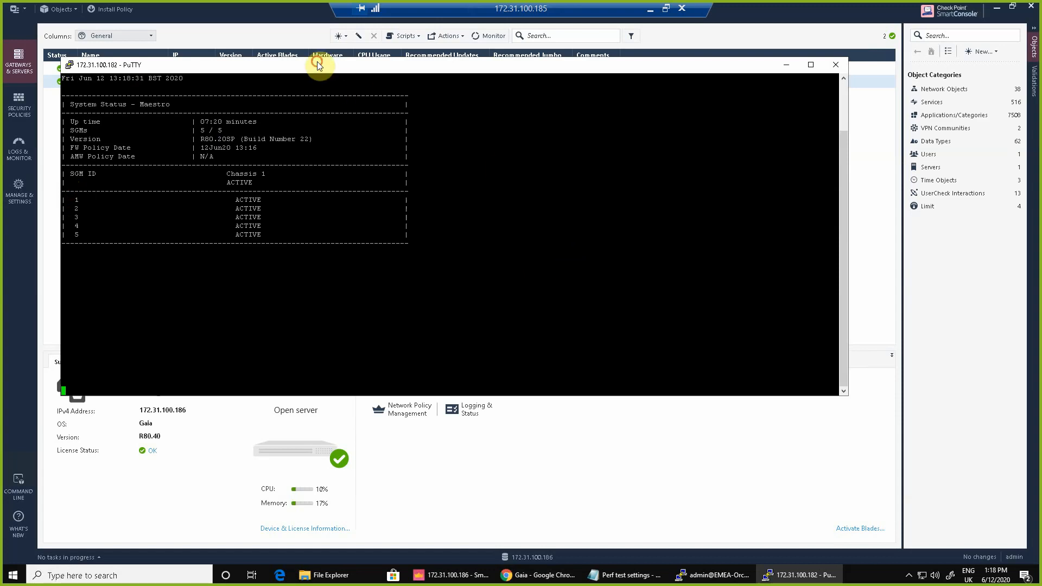
{"action": "left_click_drag", "start_coordinate": [318, 64], "coordinate": [515, 122]}
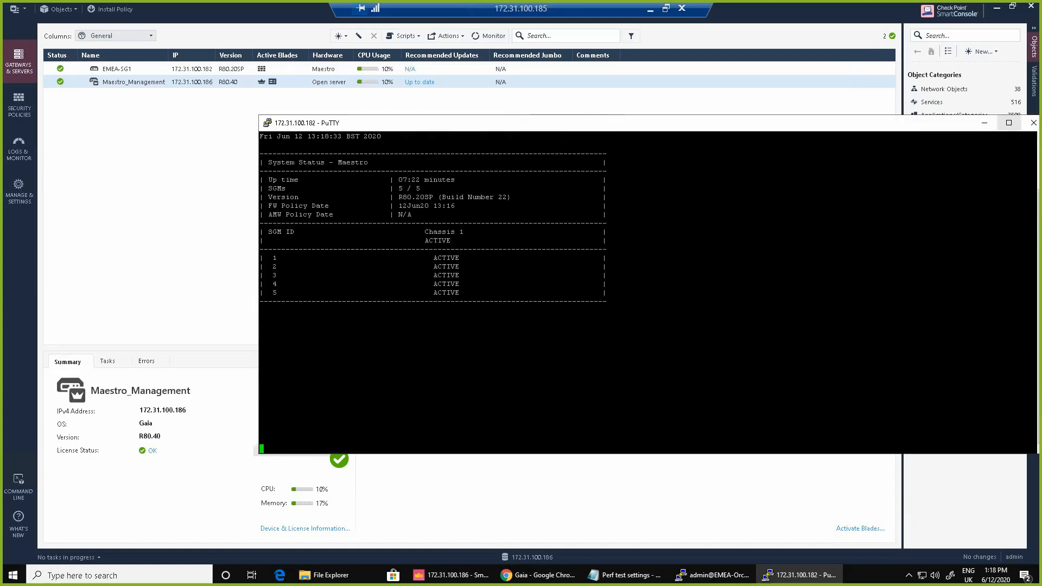